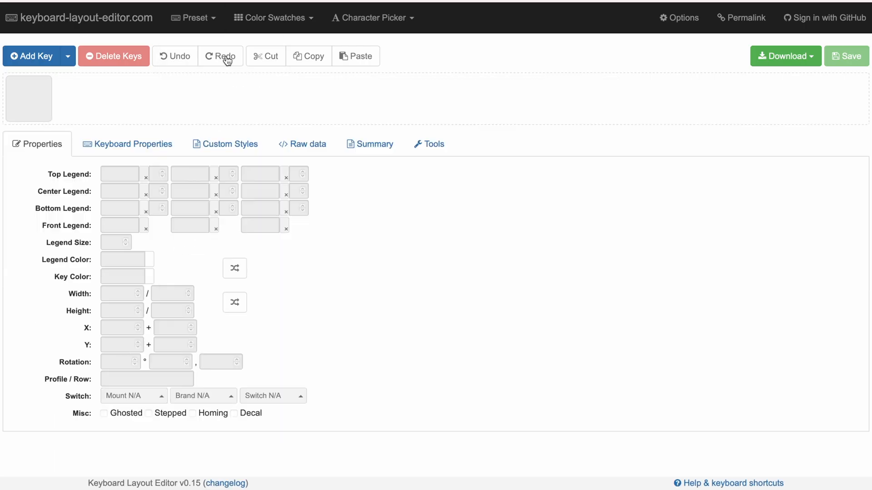
Step: Add a row of four blank keys to the layout and deselect them
click(43, 66)
click(42, 64)
click(40, 64)
click(40, 63)
click(213, 115)
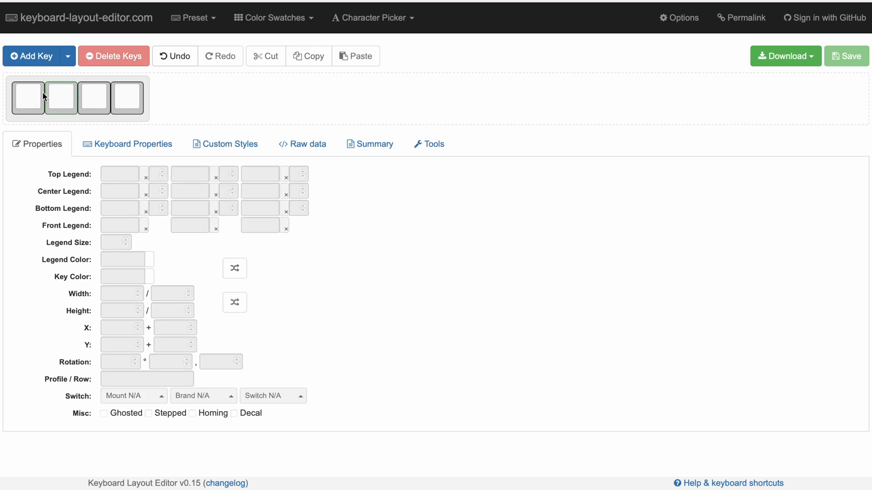
scroll(71, 105, down, 1)
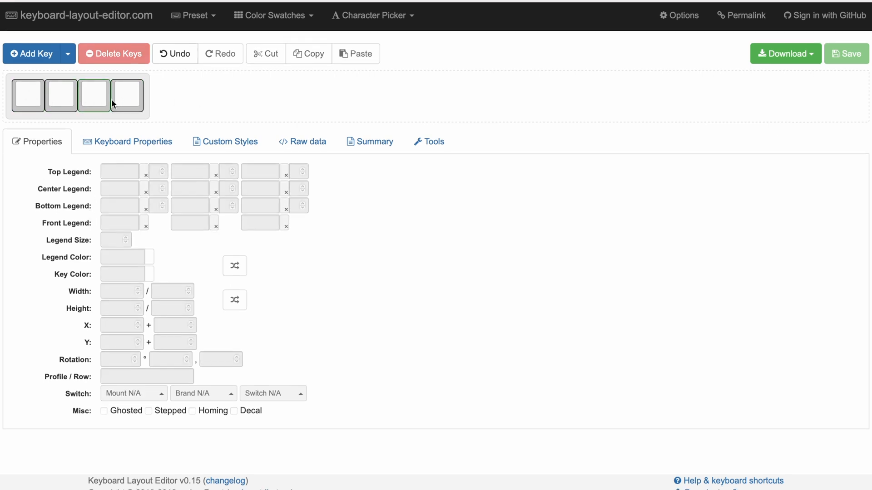
Step: Browse the editor's tabs and settle on Keyboard Properties
click(155, 144)
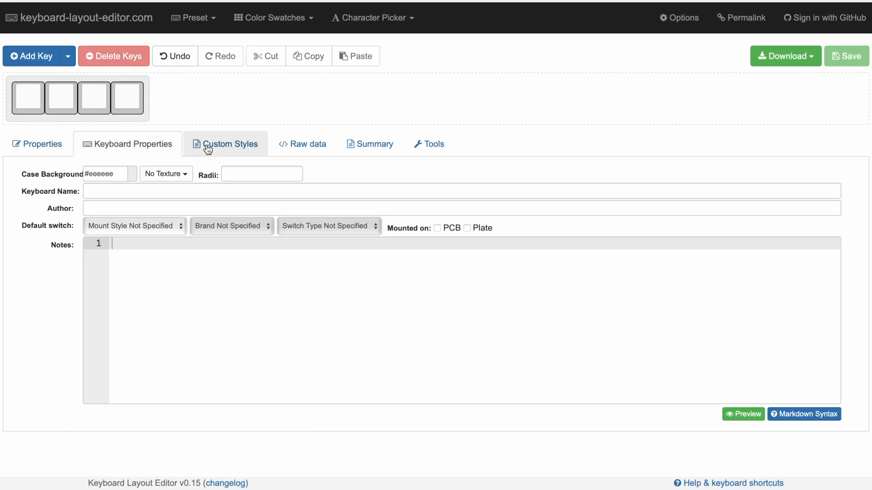
click(302, 144)
click(374, 144)
click(433, 143)
click(225, 143)
click(153, 147)
Step: Default the switches to Cherry MX Mount, Gateron KS-3 Red, plate-mounted
click(132, 225)
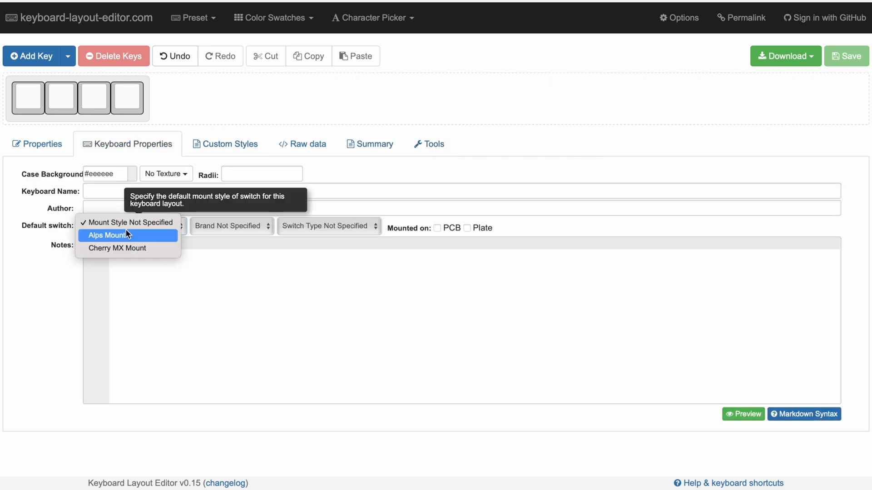
click(156, 249)
click(235, 226)
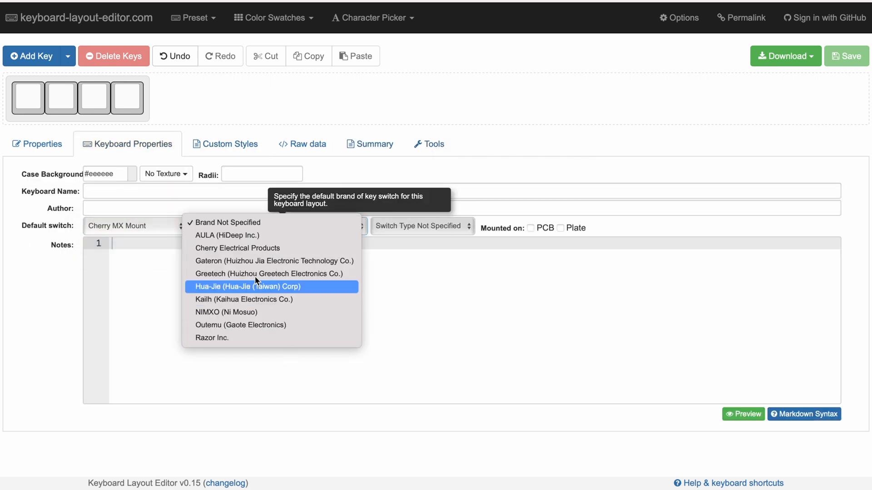
click(255, 261)
click(419, 228)
click(460, 261)
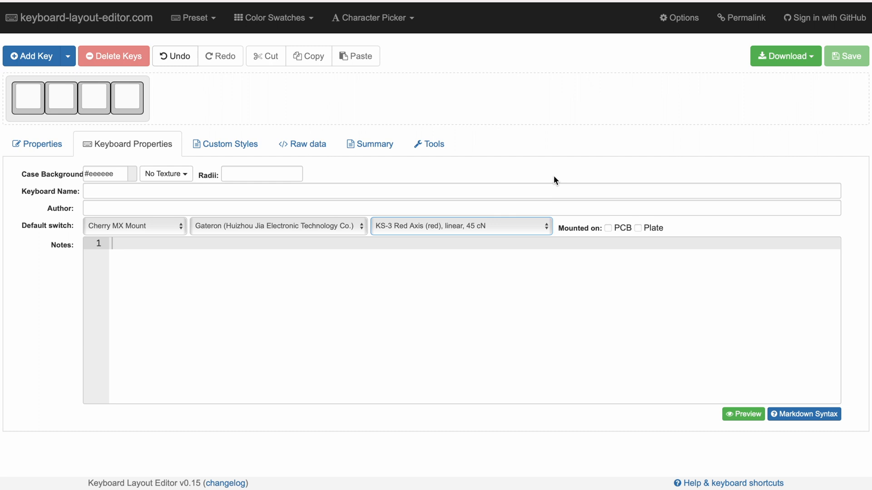
click(637, 228)
Step: Return to per-key properties and show the layout's Raw data
click(54, 143)
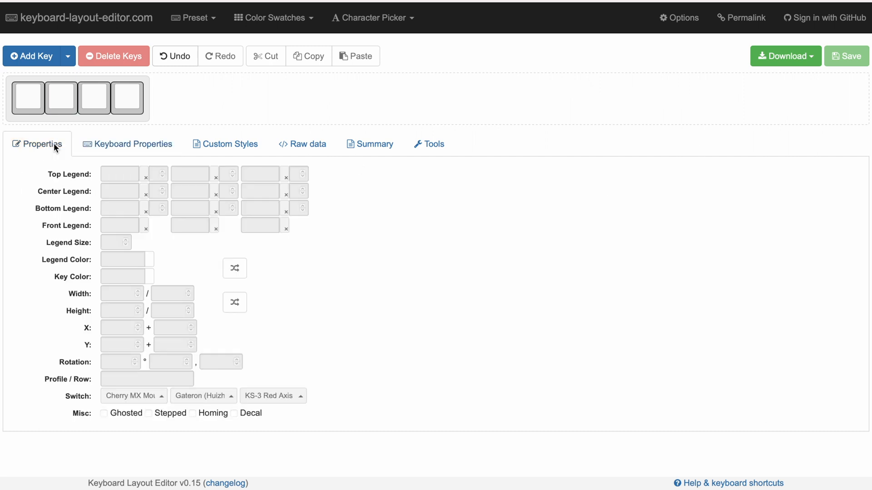
click(301, 155)
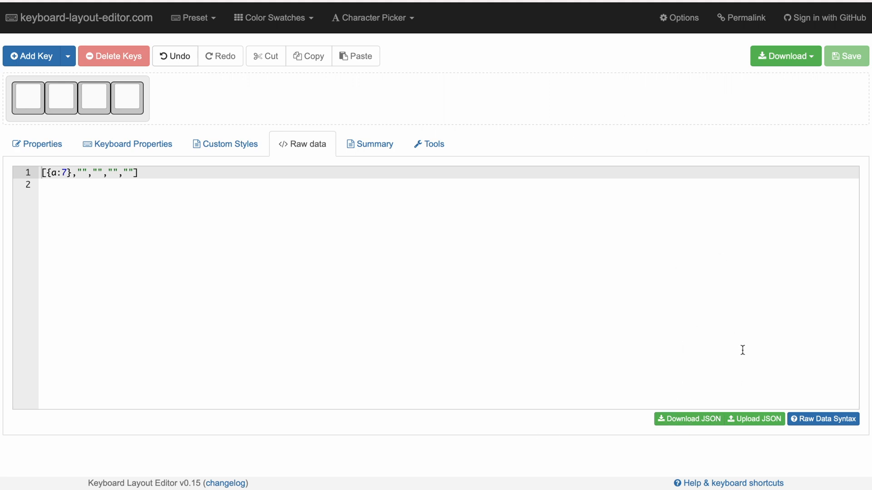
Step: Bring up the swillkb Plate & Case Builder page from the reading list
key(super+t)
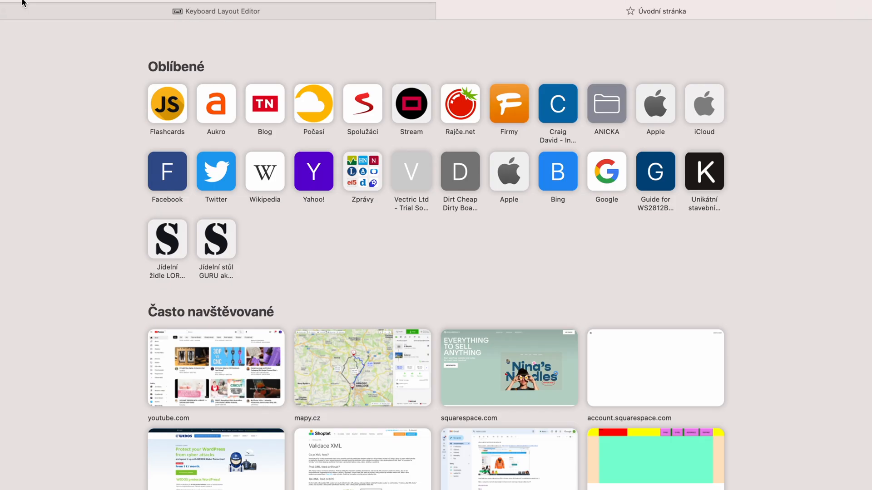
key(super+shift+l)
scroll(74, 311, down, 3)
click(73, 374)
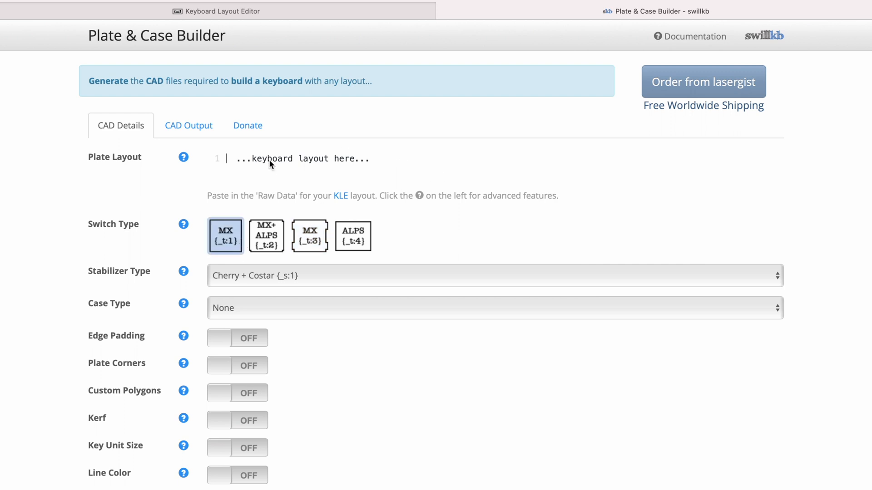
click(351, 12)
click(477, 11)
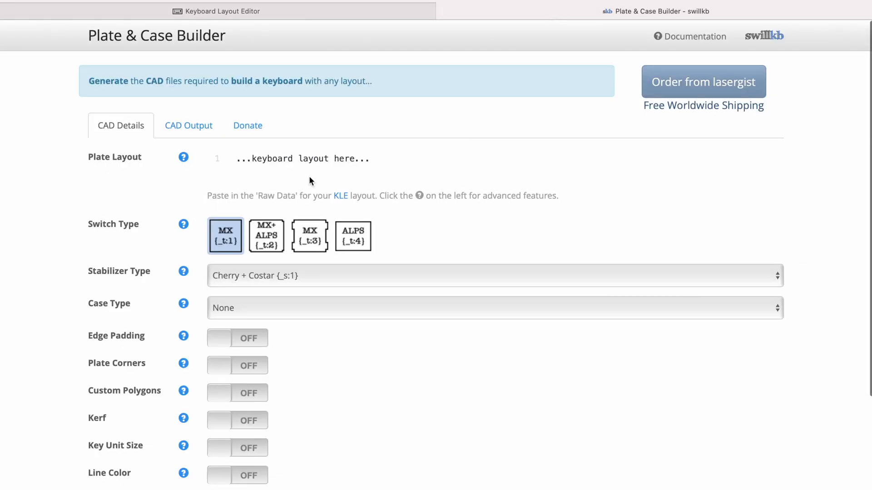
Step: Paste the KLE raw data, choose Cherry Only stabilizers, no case, and draw the plate CAD
click(309, 180)
text([{a:7},"","","",""])
scroll(347, 180, down, 2)
click(296, 231)
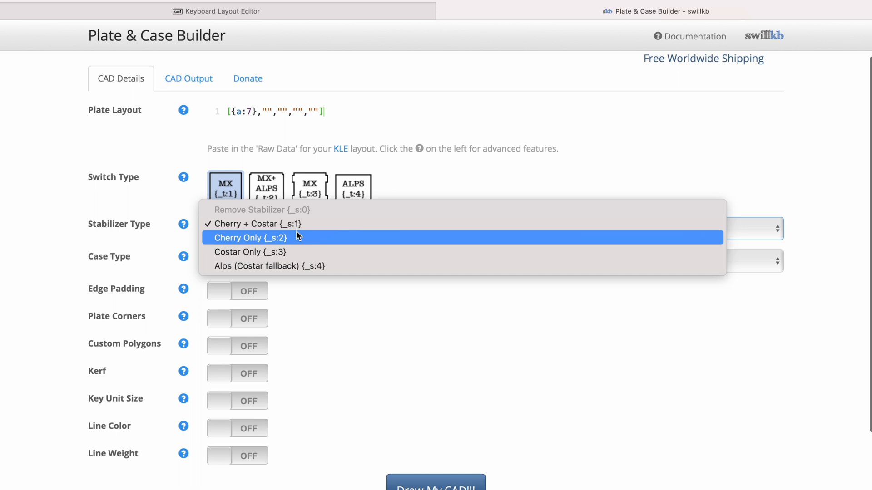
click(326, 239)
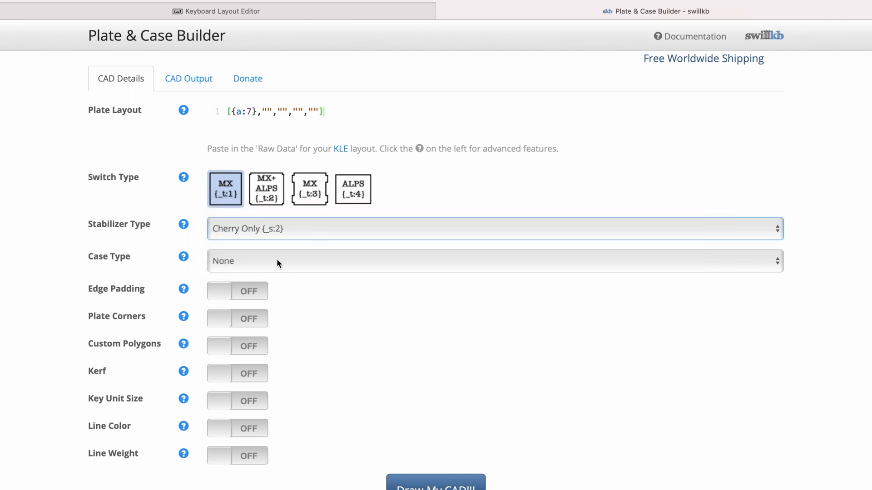
click(277, 263)
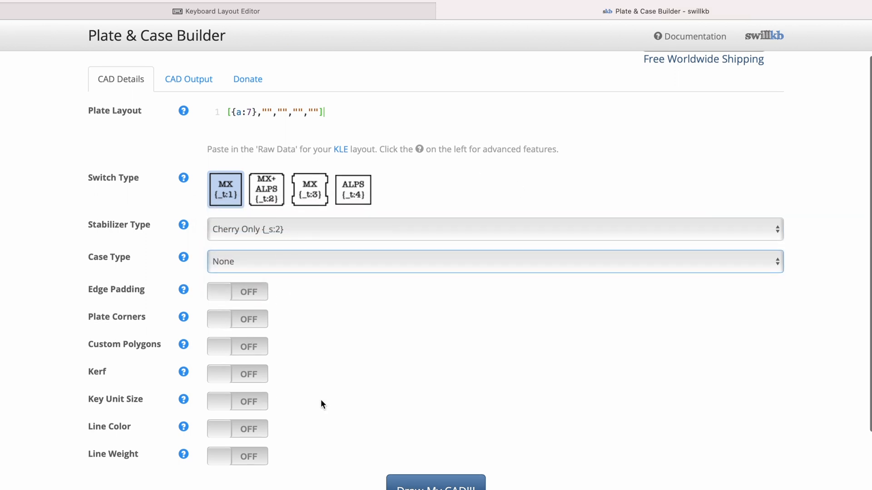
click(422, 488)
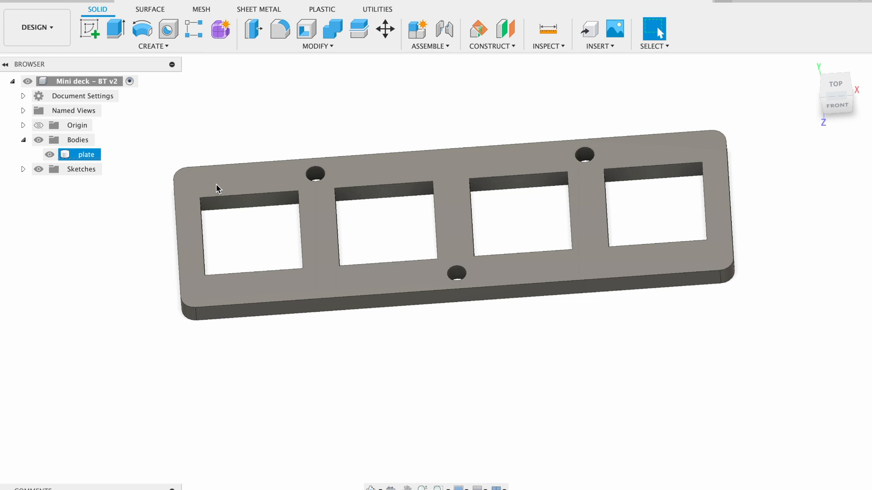
scroll(409, 259, down, 2)
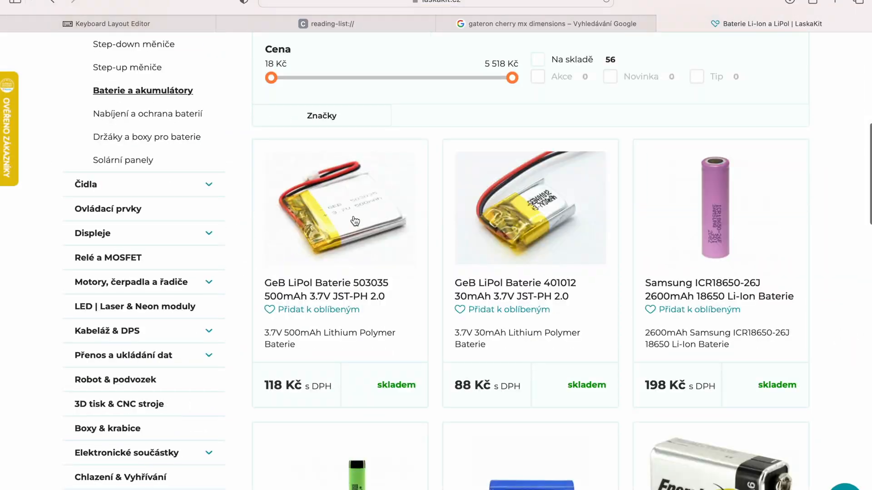
Step: Check the 500mAh LiPo battery page and rotate the battery body 20 degrees
click(349, 215)
scroll(532, 321, down, 15)
scroll(374, 198, up, 10)
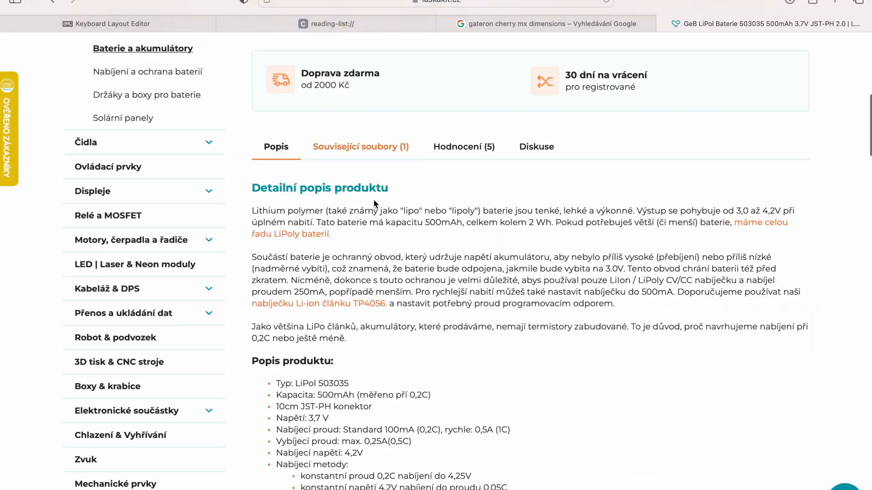
scroll(269, 298, down, 5)
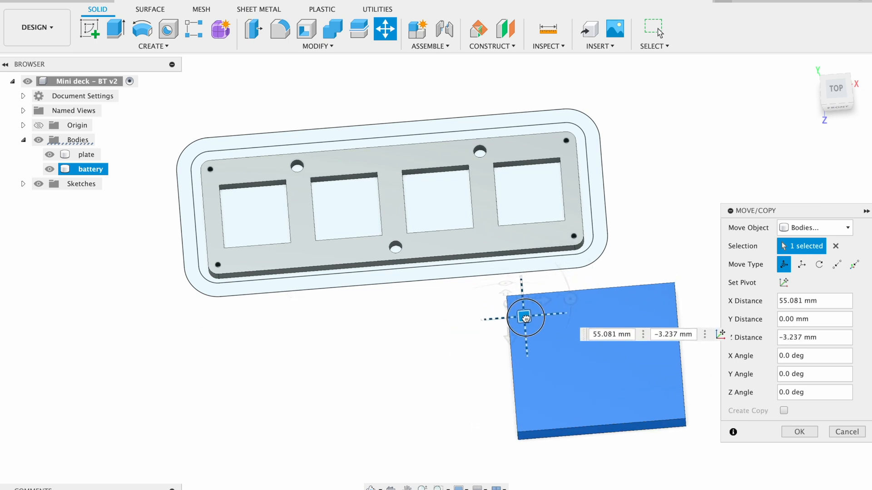
drag(574, 300, 570, 321)
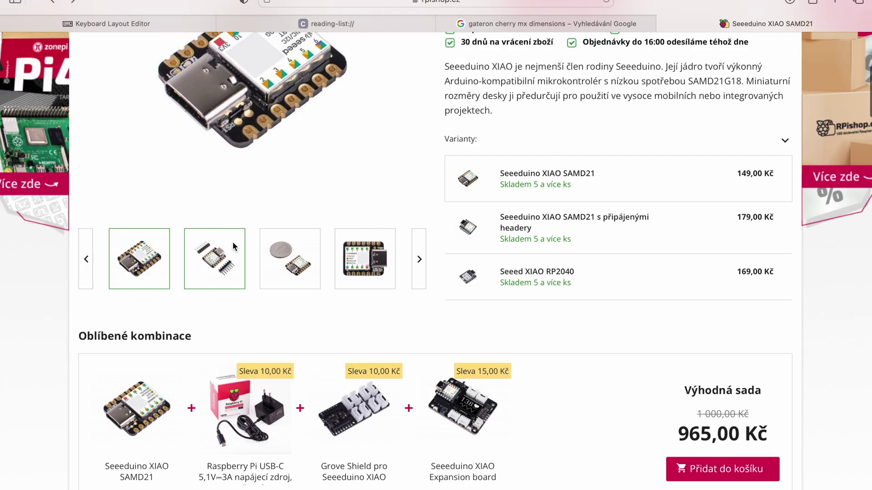
scroll(233, 241, down, 15)
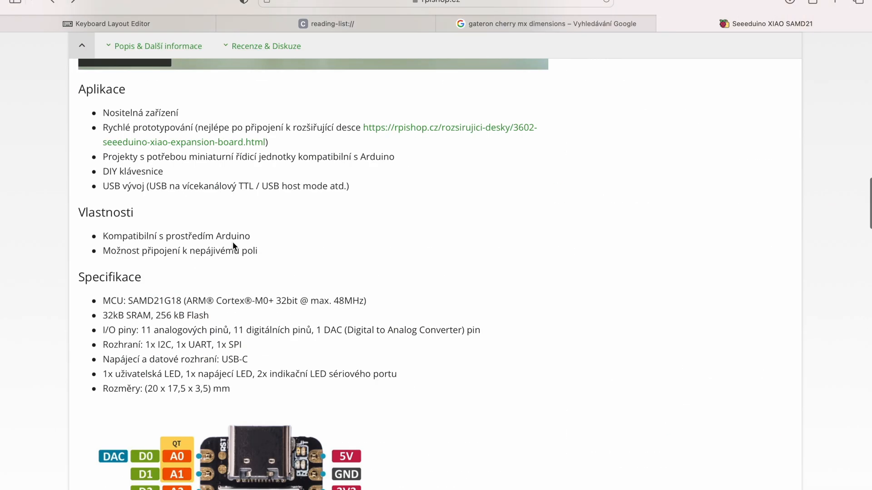
scroll(150, 387, down, 2)
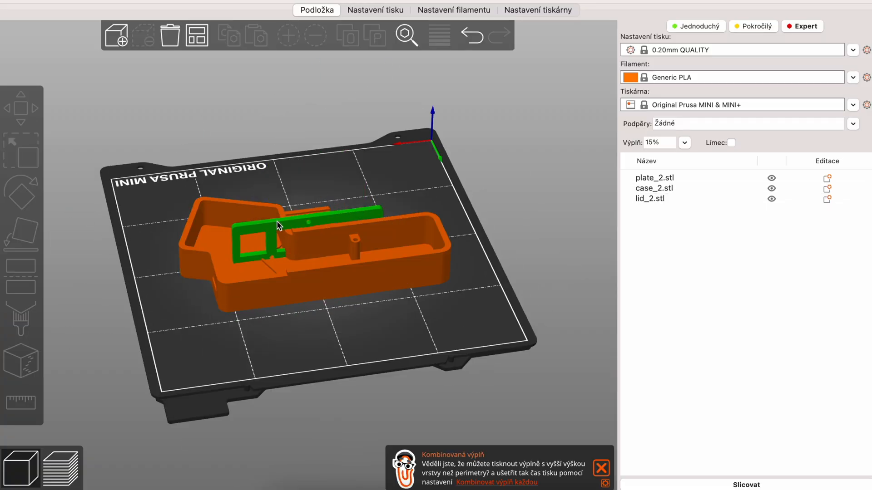
Step: Lay the switch plate flat and spread plate, case and lid across the Prusa MINI bed
click(217, 277)
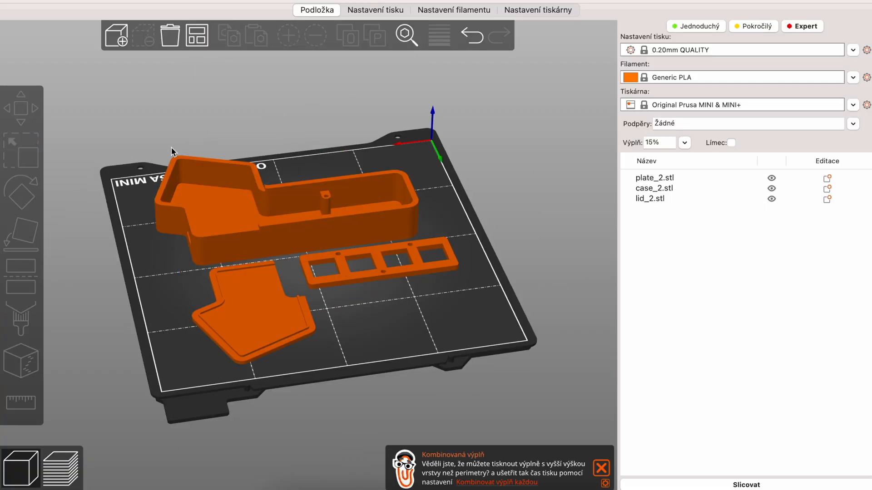
drag(171, 147, 415, 353)
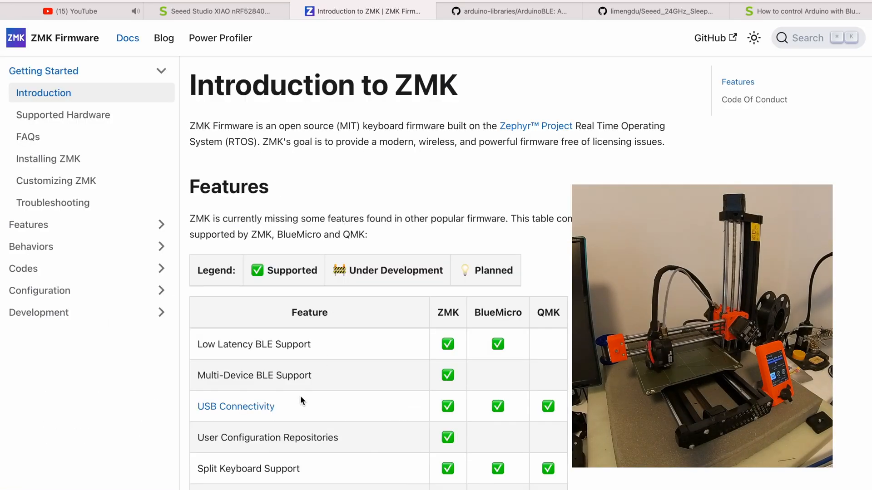
Step: Review Supported Hardware, glance at the Seeed XIAO nRF52840 page, and come back
click(100, 116)
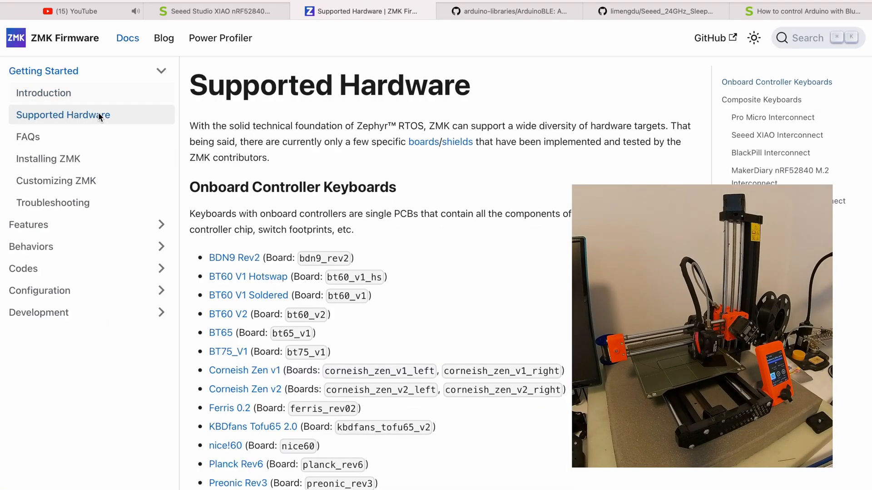
scroll(456, 268, down, 3)
scroll(446, 259, down, 3)
scroll(436, 249, down, 3)
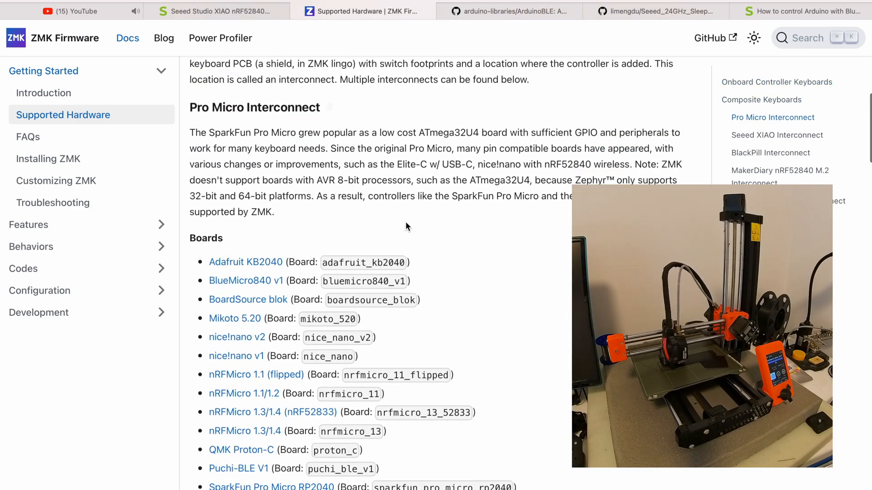
scroll(414, 232, down, 5)
scroll(414, 232, down, 10)
scroll(414, 232, down, 10)
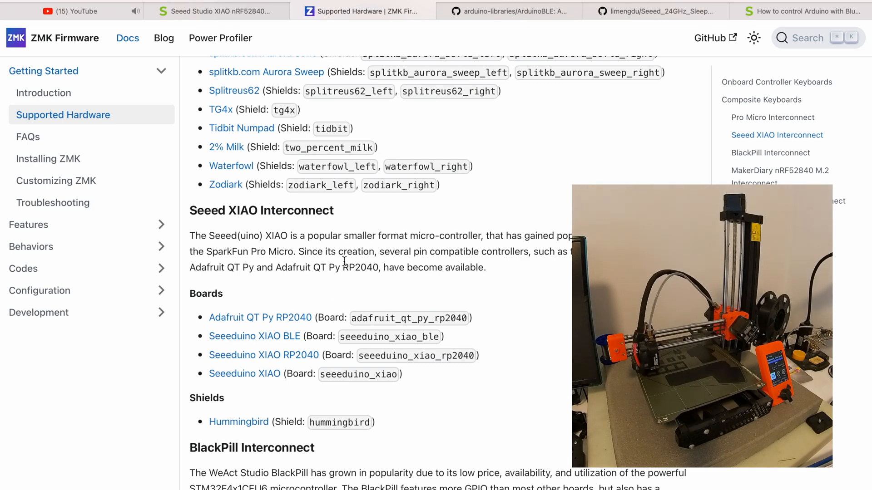
key(alt+Left)
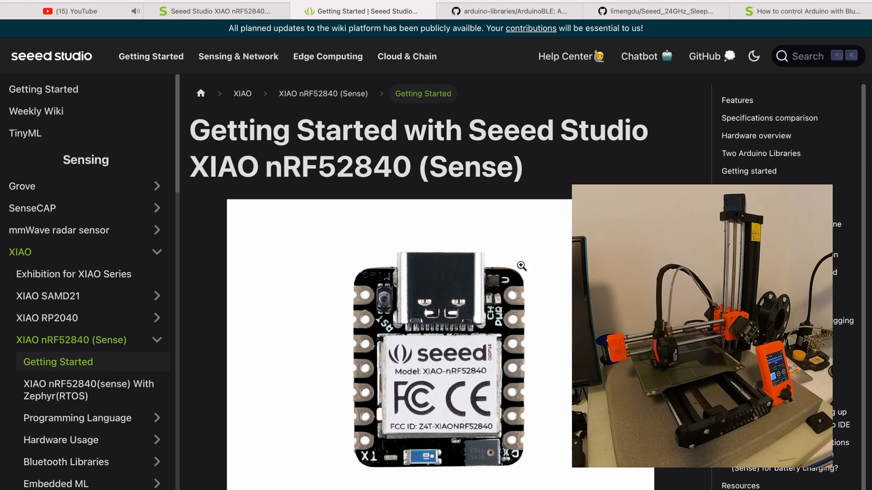
key(alt+Right)
scroll(350, 315, down, 3)
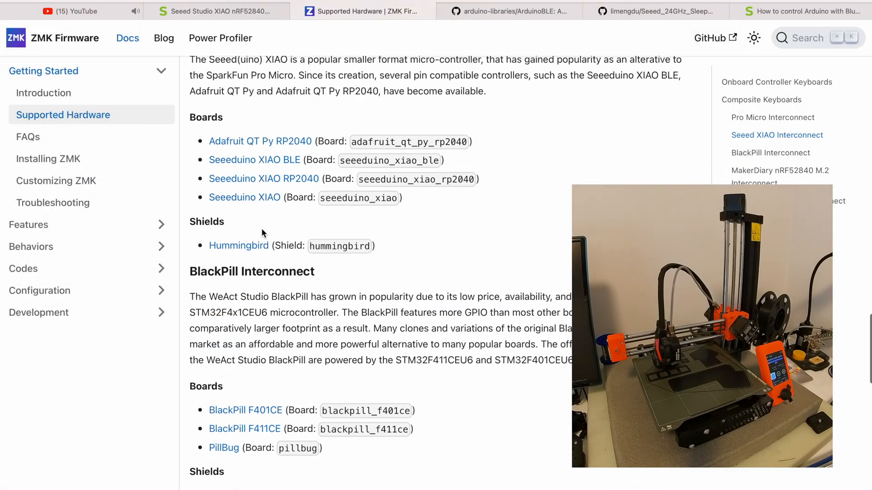
scroll(420, 287, down, 5)
scroll(419, 288, down, 4)
scroll(419, 288, down, 2)
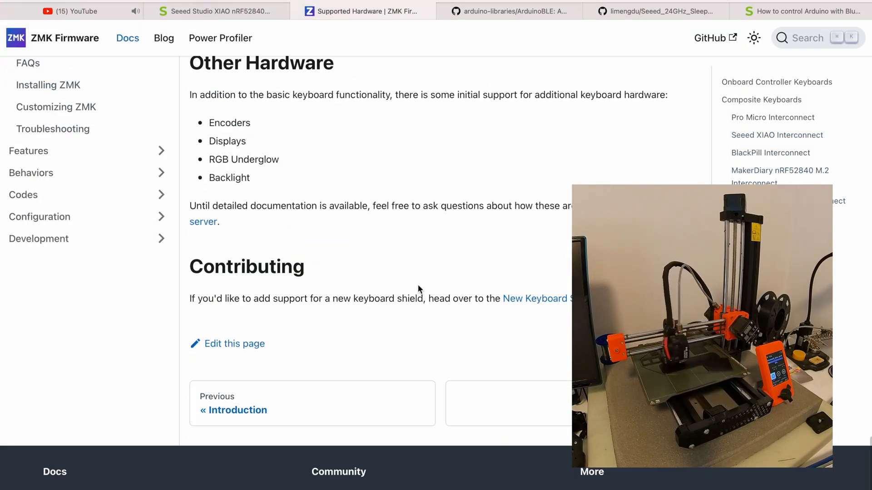
scroll(418, 289, up, 10)
Step: Read the Installing ZMK guide down to the board-selection setup script step
click(74, 162)
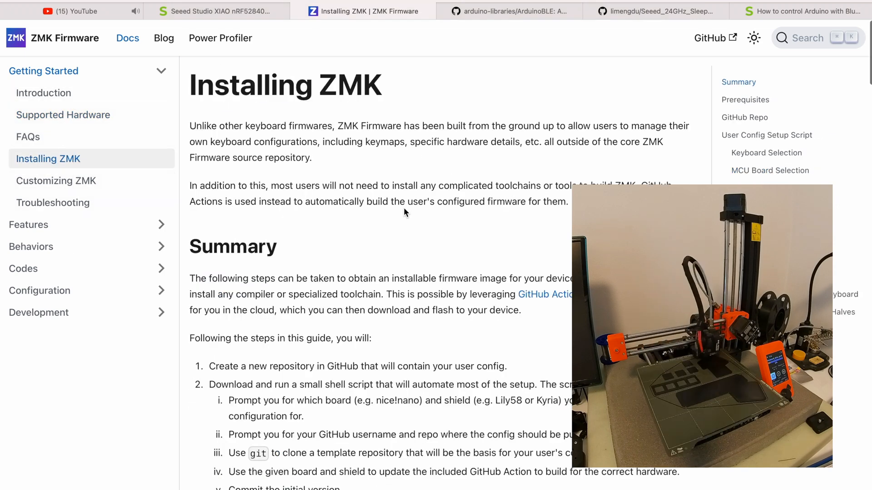
scroll(436, 219, down, 3)
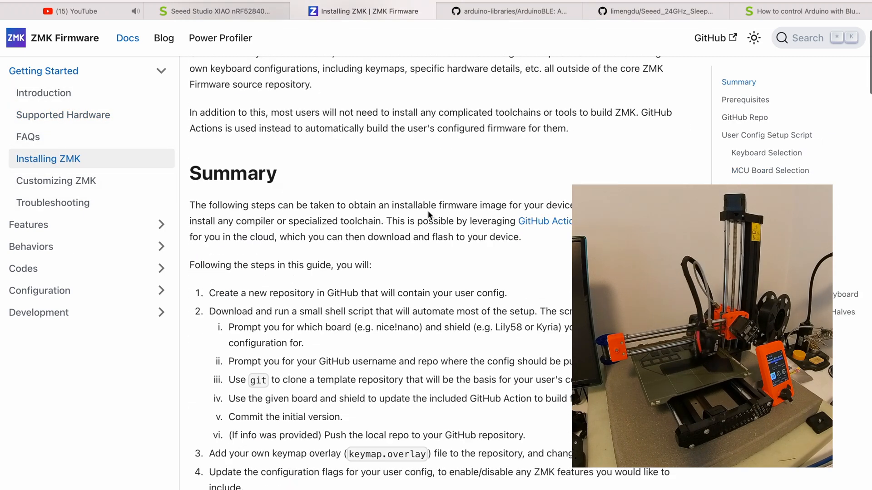
drag(294, 256, 370, 258)
click(370, 258)
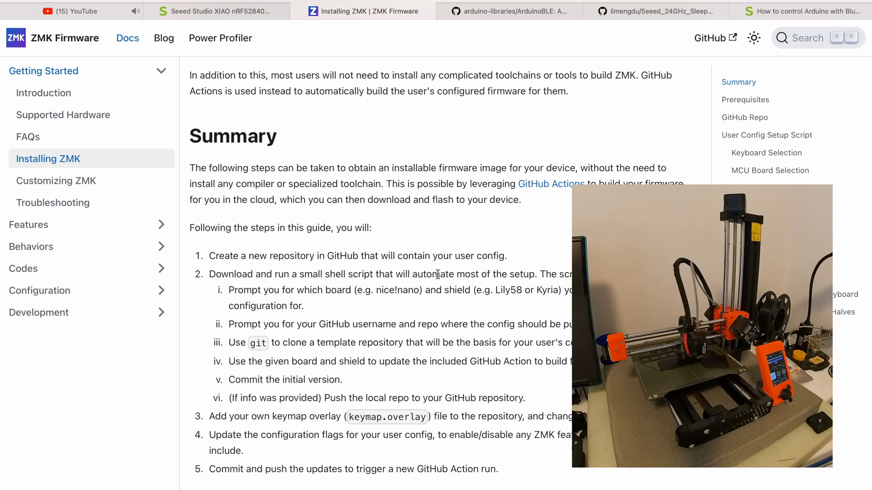
drag(292, 291, 335, 292)
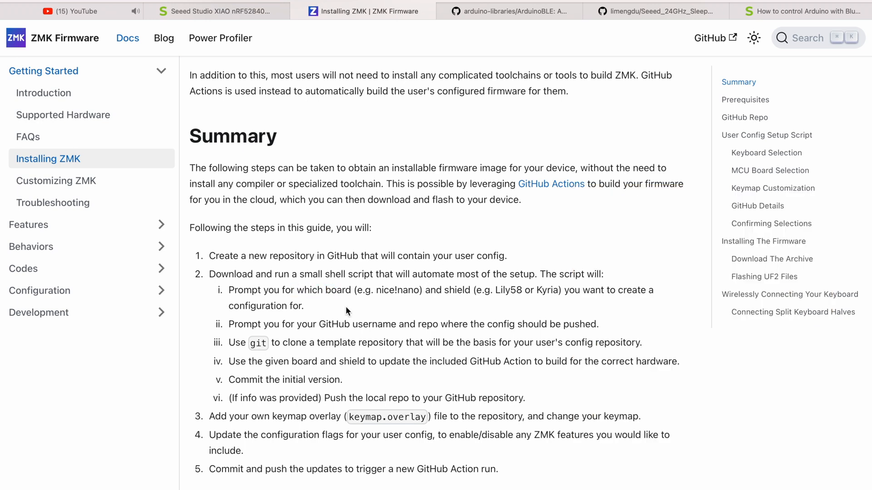
scroll(345, 306, down, 3)
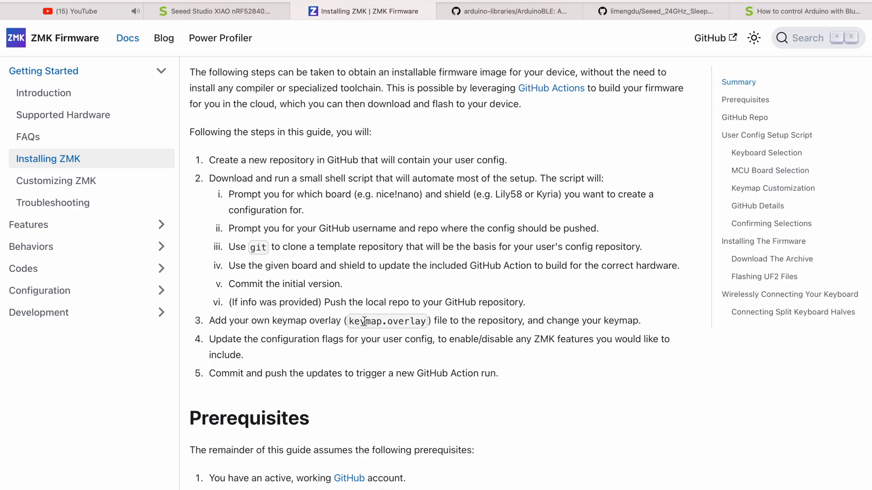
scroll(490, 354, down, 3)
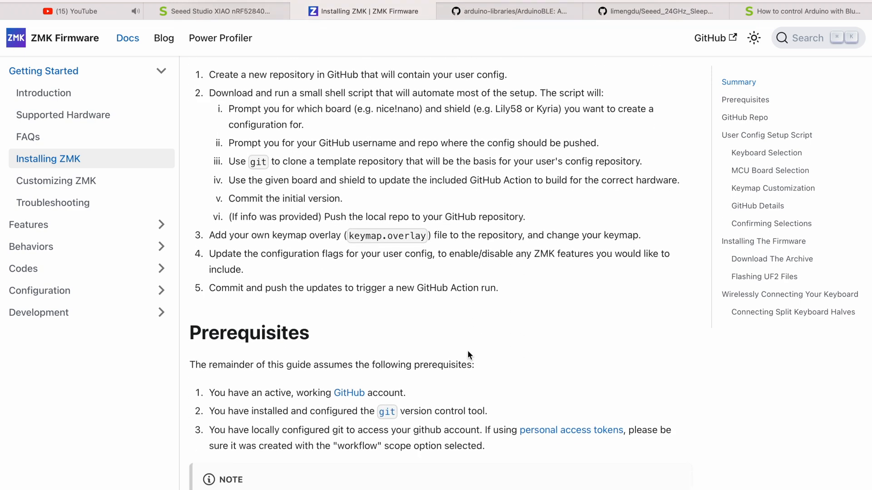
scroll(468, 351, down, 3)
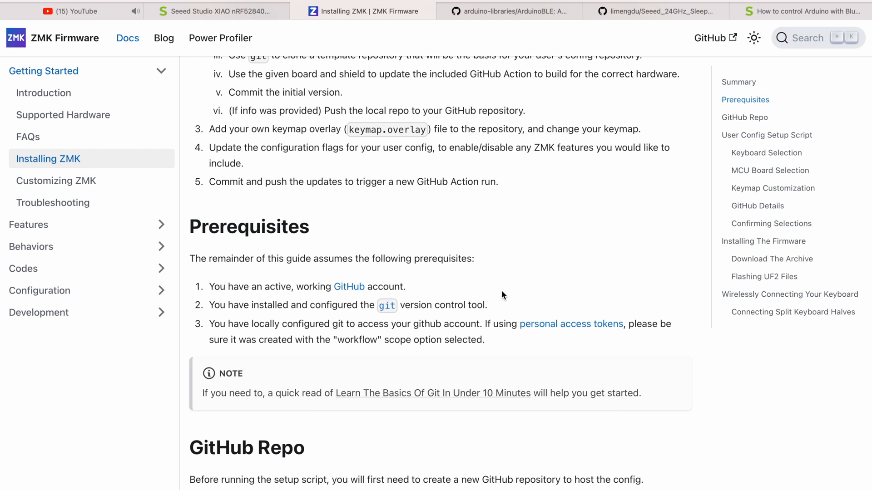
scroll(513, 331, down, 1)
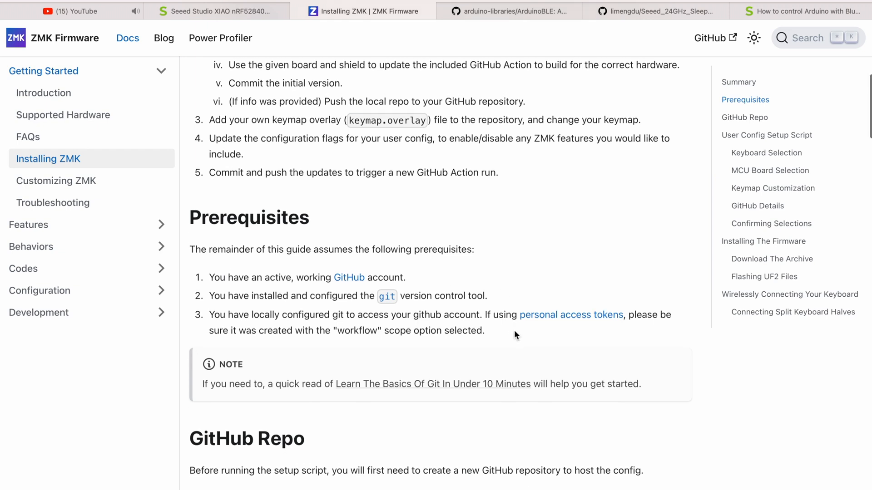
scroll(500, 334, down, 1)
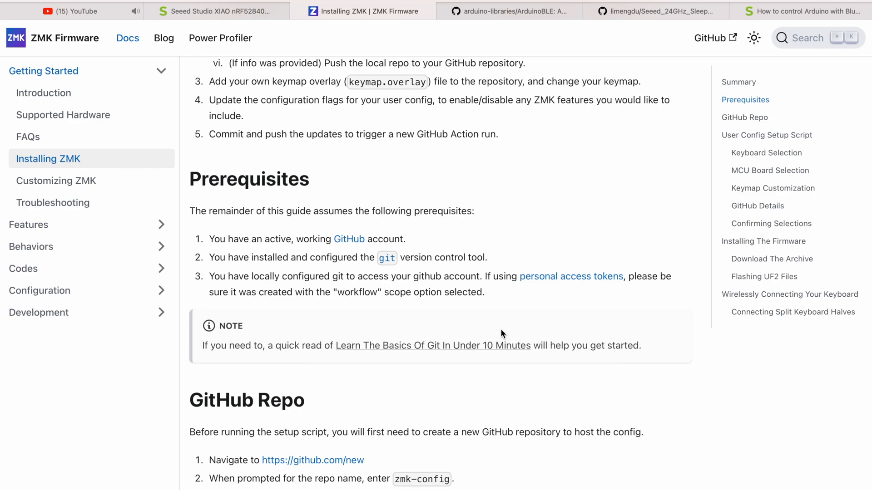
scroll(502, 333, down, 4)
scroll(508, 286, down, 8)
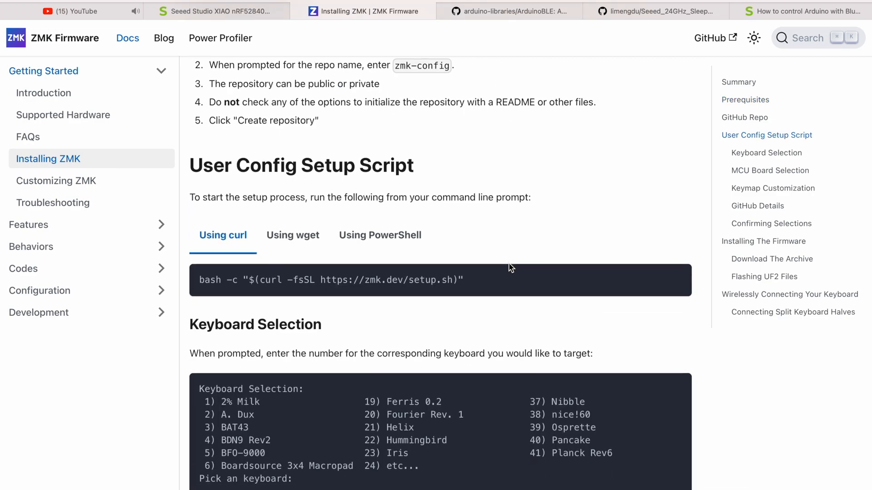
scroll(509, 267, down, 5)
scroll(510, 267, down, 6)
scroll(496, 274, down, 3)
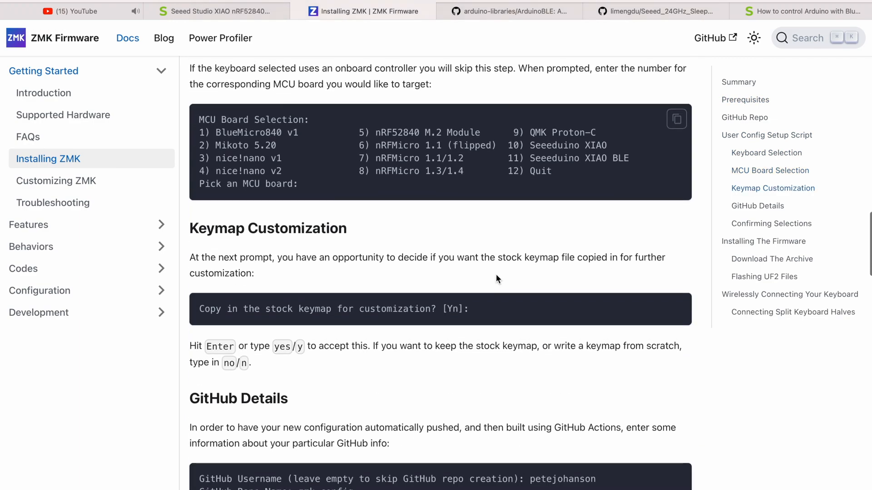
scroll(496, 274, down, 5)
scroll(496, 274, up, 10)
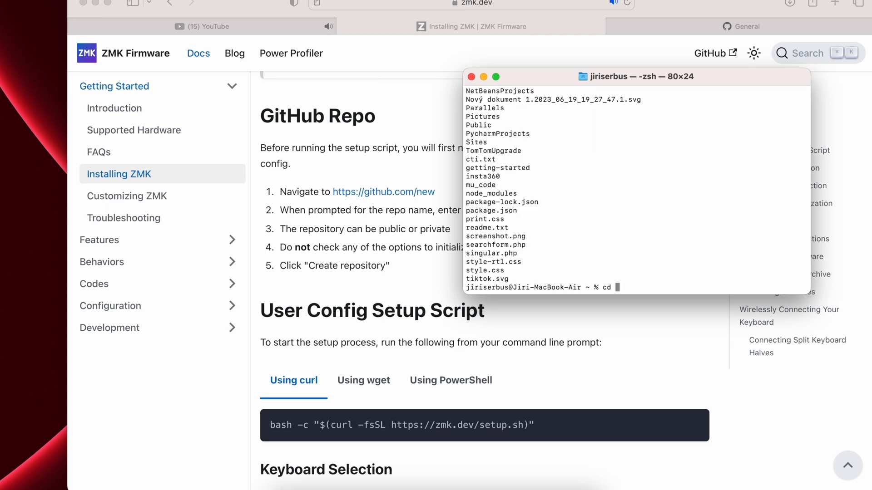